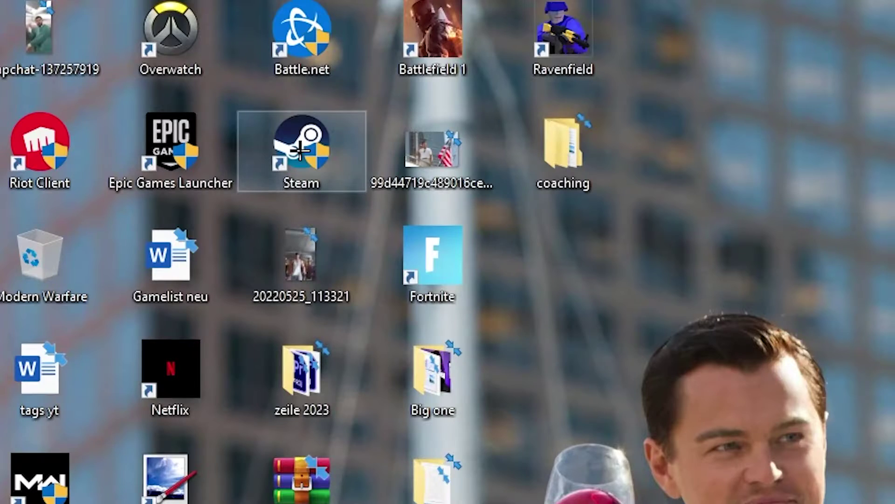
# Step: Move the Steam shortcut out of the icon columns to the open wallpaper near the man's head
pyautogui.moveTo(140, 65); pyautogui.dragTo(445, 173)
pyautogui.moveTo(474, 277); pyautogui.dragTo(412, 380)
pyautogui.moveTo(233, 239); pyautogui.dragTo(336, 135)
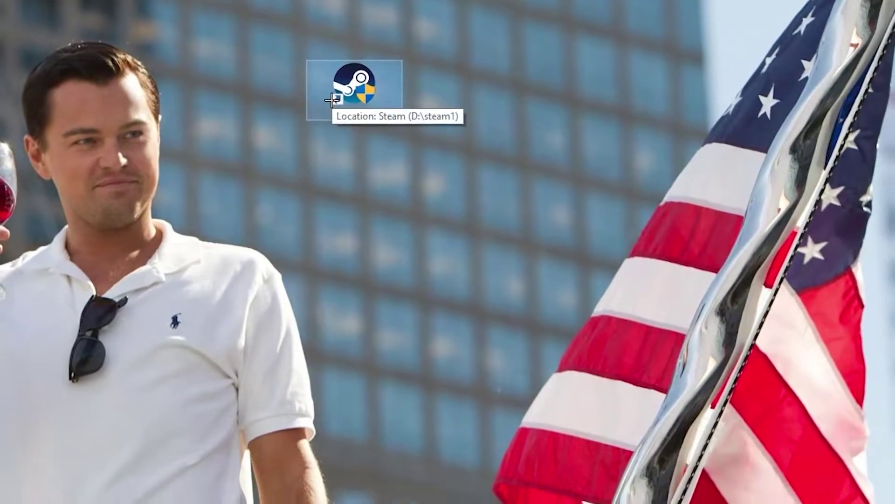
# Step: Reposition the Steam shortcut and open its Properties dialog, showing target D:\steam1\Steam.exe
pyautogui.rightClick(333, 100)
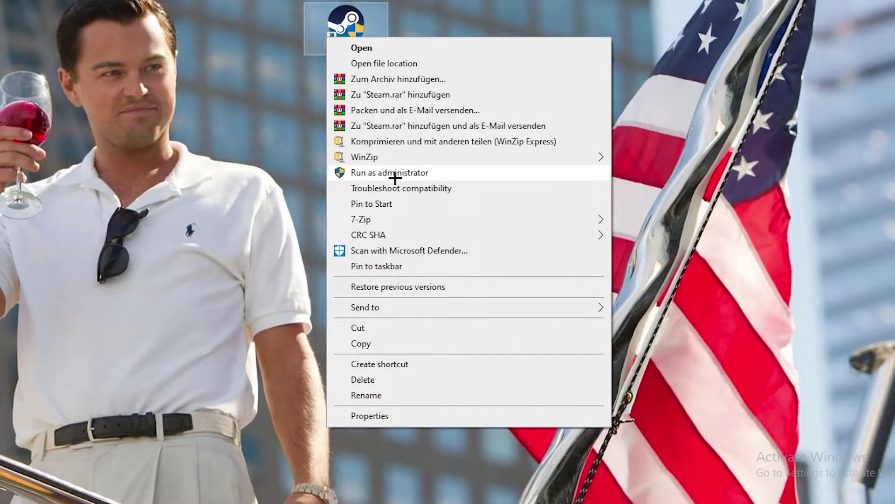
pyautogui.click(259, 123)
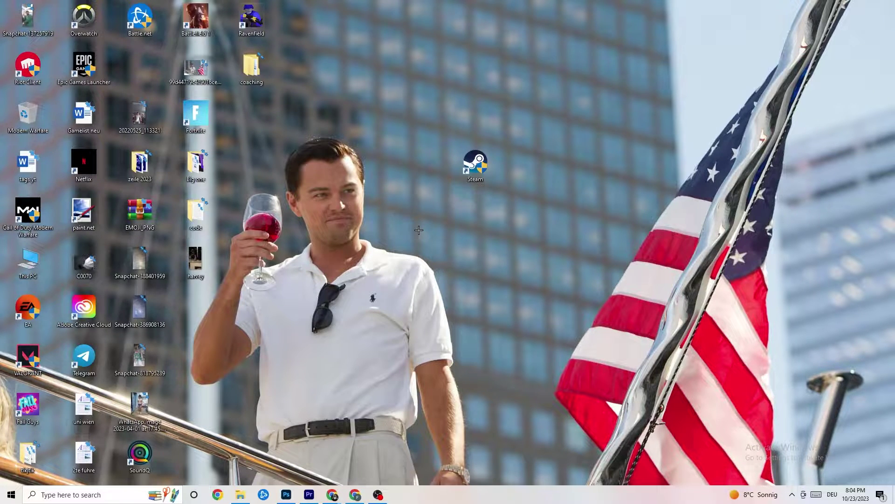
pyautogui.moveTo(474, 162)
pyautogui.mouseDown()
pyautogui.moveTo(376, 182)
pyautogui.moveTo(365, 168)
pyautogui.moveTo(396, 180)
pyautogui.moveTo(320, 138)
pyautogui.mouseUp()
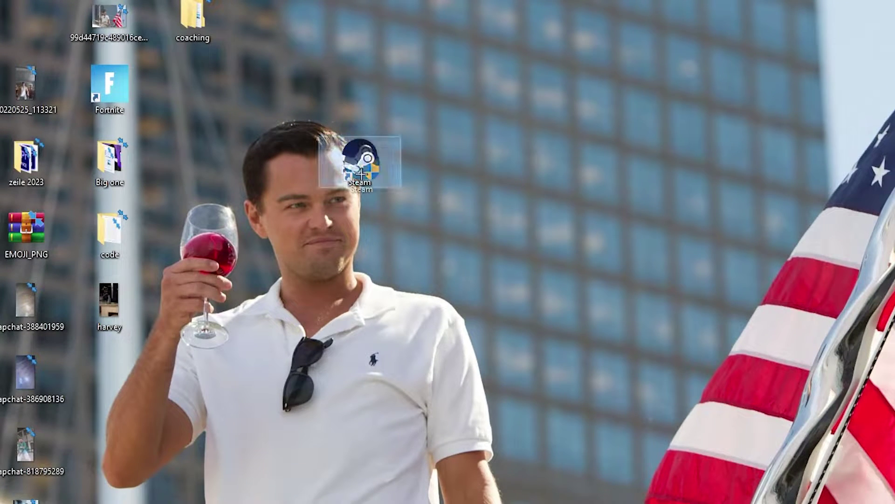
pyautogui.moveTo(360, 158); pyautogui.dragTo(443, 231)
pyautogui.rightClick(447, 238)
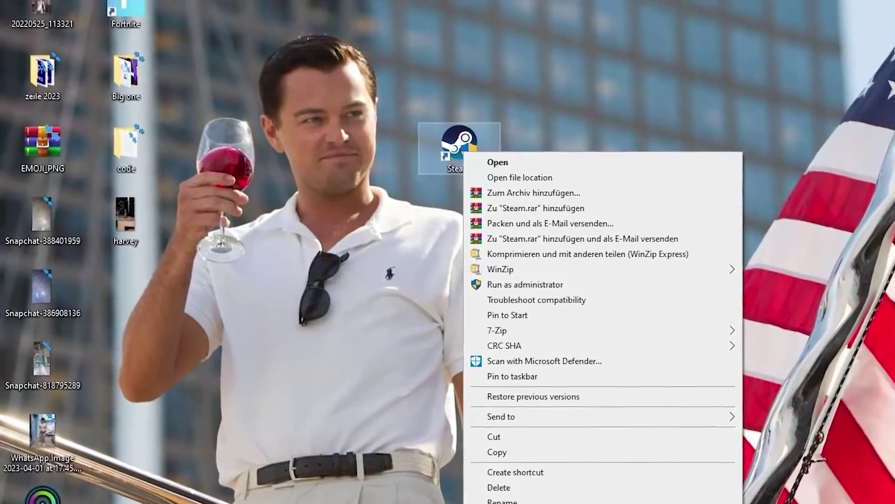
pyautogui.click(513, 497)
# Step: Set the Steam shortcut to Windows 8 compatibility mode with Run as administrator, and confirm with OK
pyautogui.moveTo(573, 188); pyautogui.dragTo(466, 41)
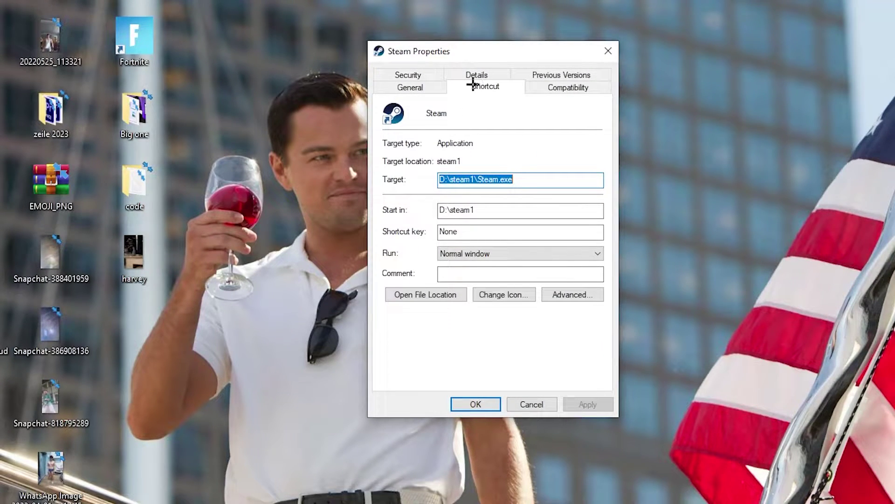
pyautogui.click(563, 89)
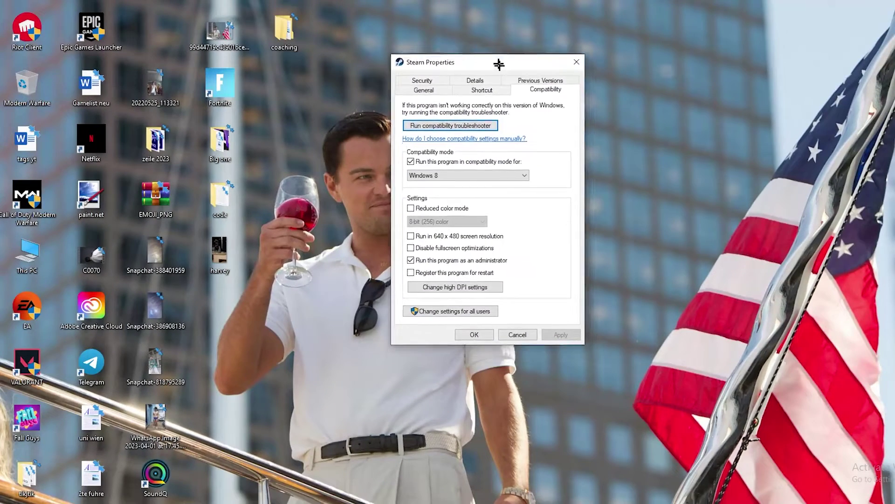
pyautogui.moveTo(495, 62); pyautogui.dragTo(486, 28)
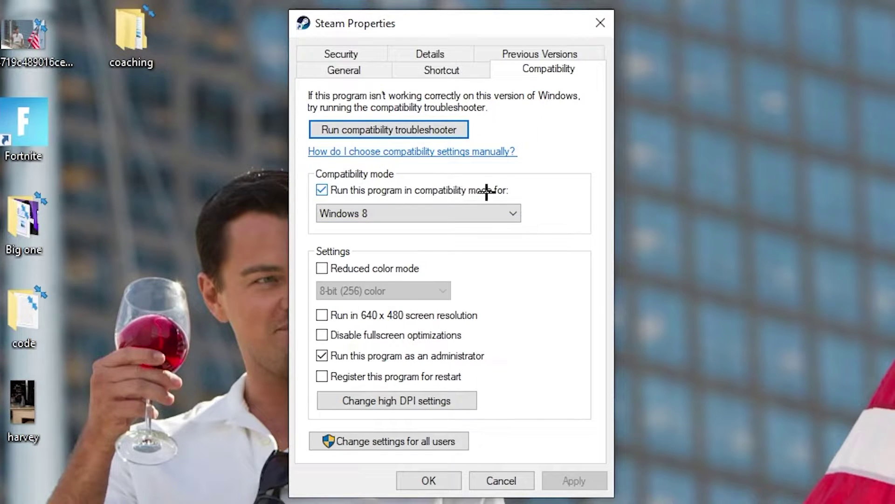
pyautogui.click(501, 208)
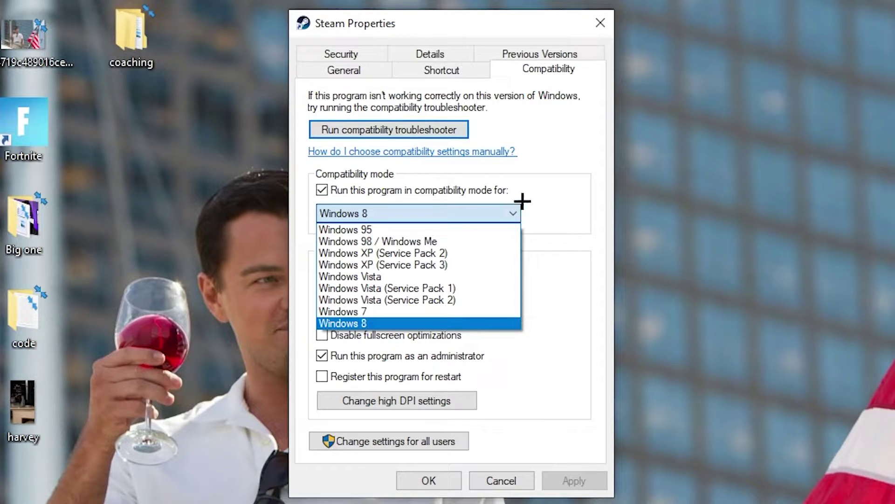
pyautogui.click(543, 197)
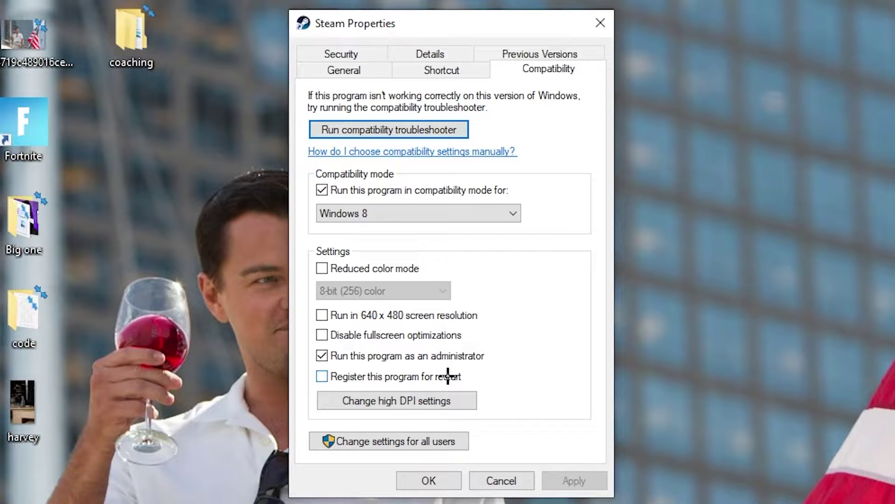
pyautogui.click(435, 478)
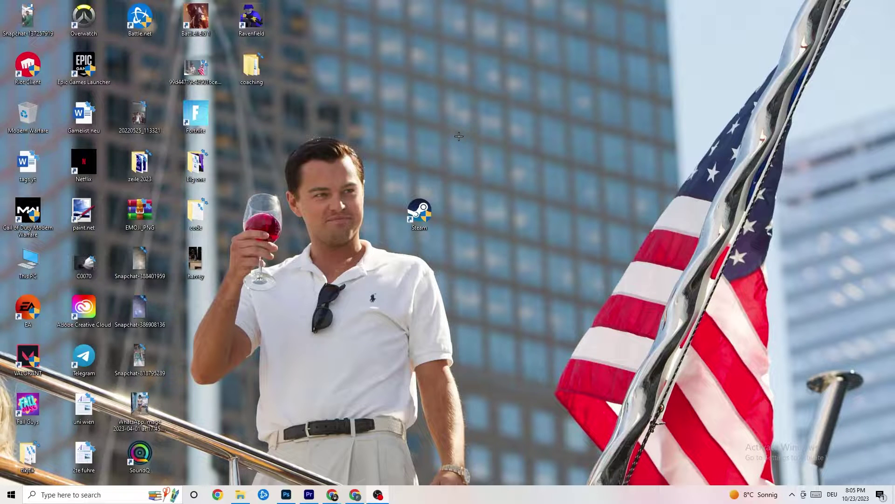
# Step: Move the Steam shortcut back into place among the desktop icons
pyautogui.moveTo(433, 218); pyautogui.dragTo(432, 123)
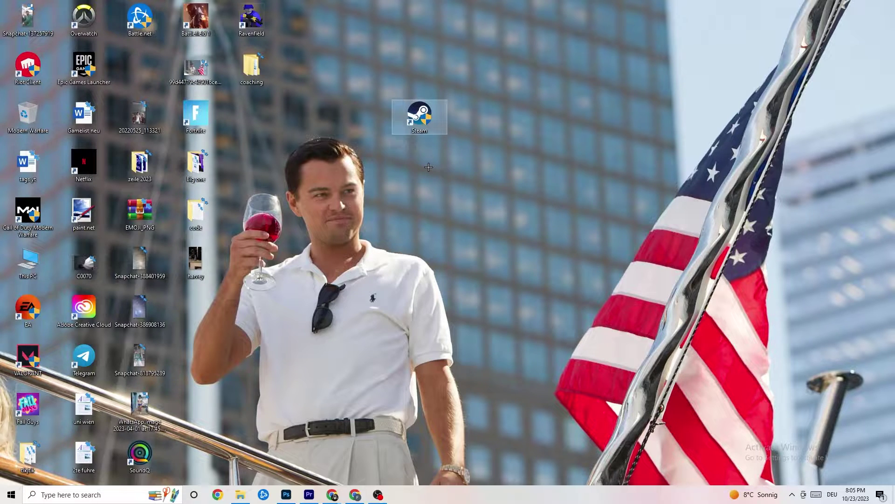
pyautogui.moveTo(419, 114); pyautogui.dragTo(365, 173)
pyautogui.click(422, 110)
pyautogui.click(388, 126)
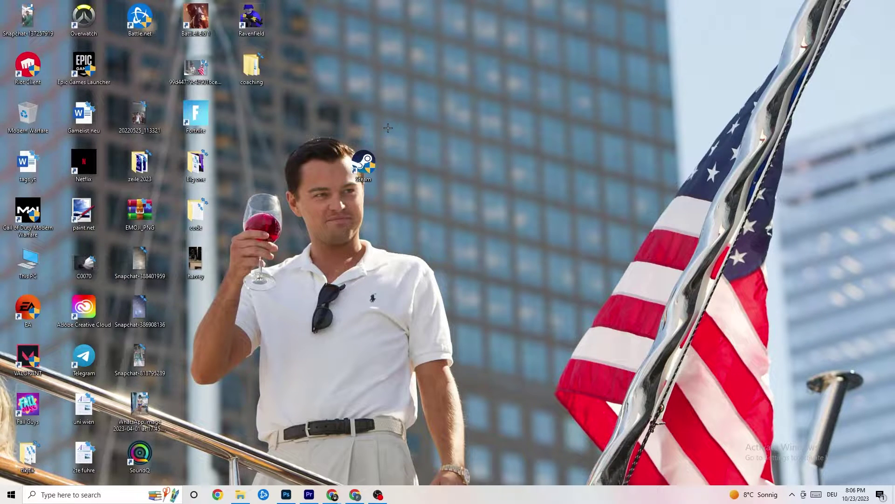
pyautogui.moveTo(362, 158); pyautogui.dragTo(412, 145)
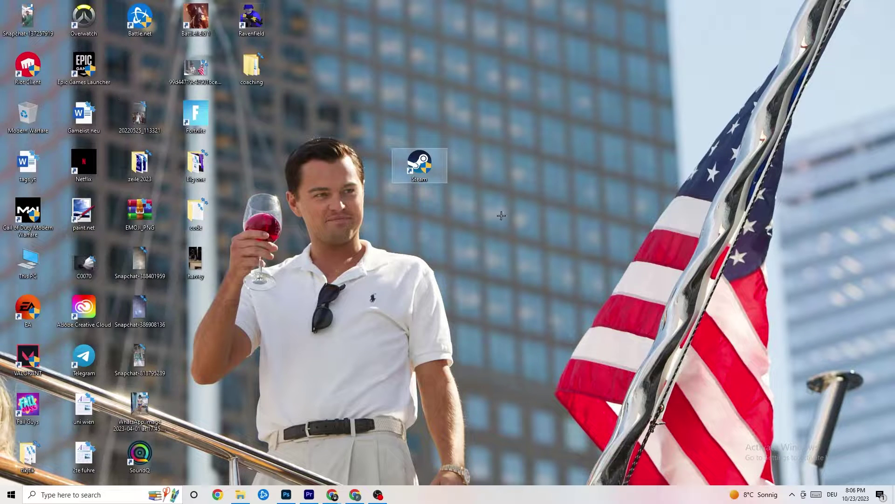
# Step: Verify Steam's Compatibility settings in Properties, then close the dialog without changes
pyautogui.rightClick(422, 171)
pyautogui.click(448, 421)
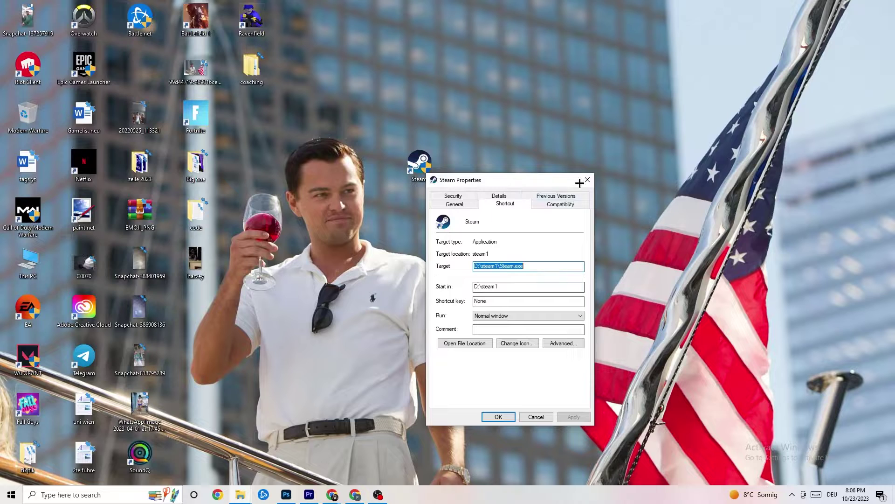
pyautogui.click(560, 203)
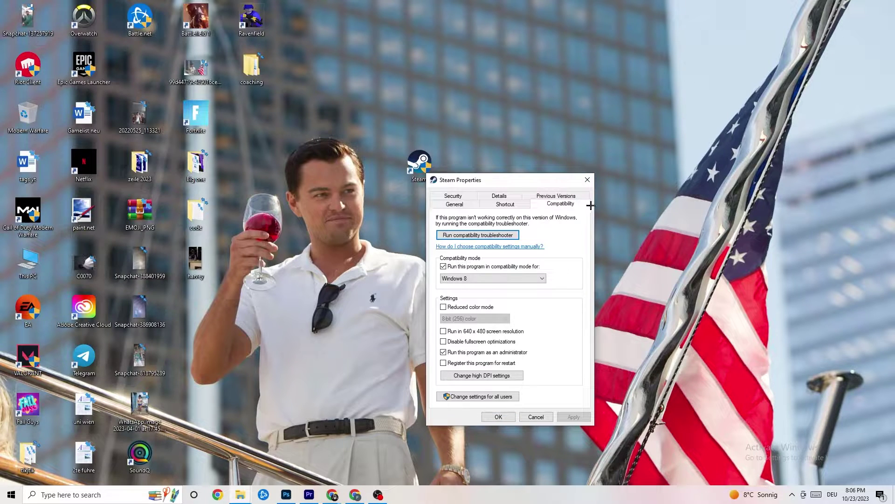
pyautogui.click(588, 179)
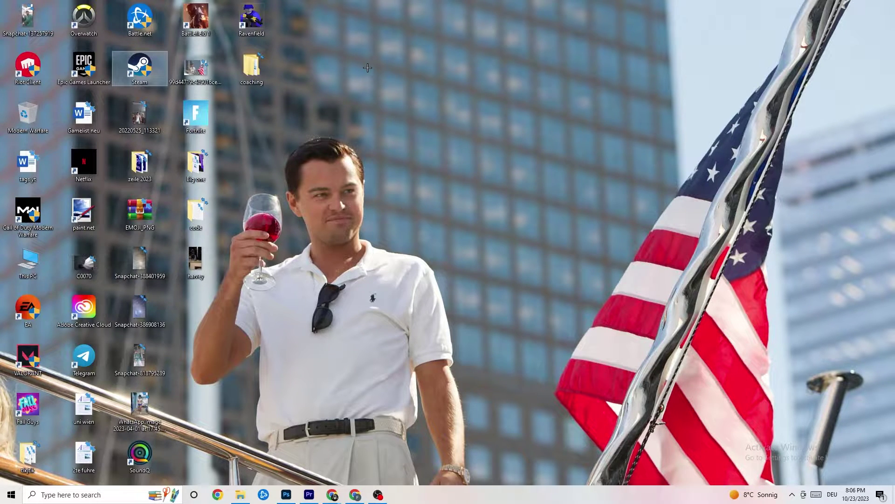
# Step: Launch Task Manager from the taskbar menu and restore it to a window
pyautogui.click(435, 90)
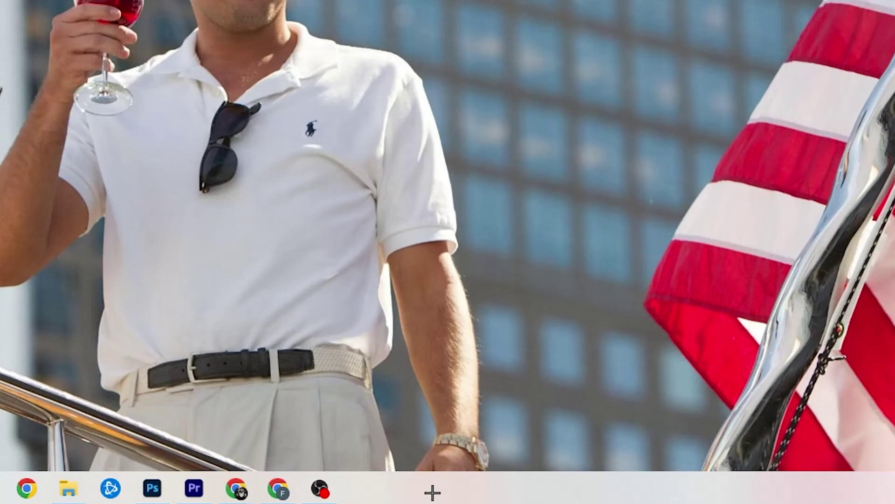
pyautogui.rightClick(383, 497)
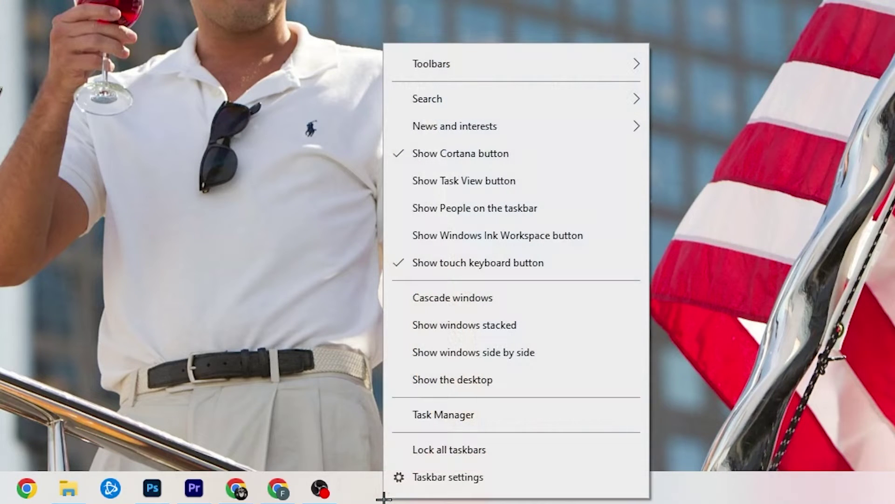
pyautogui.click(462, 421)
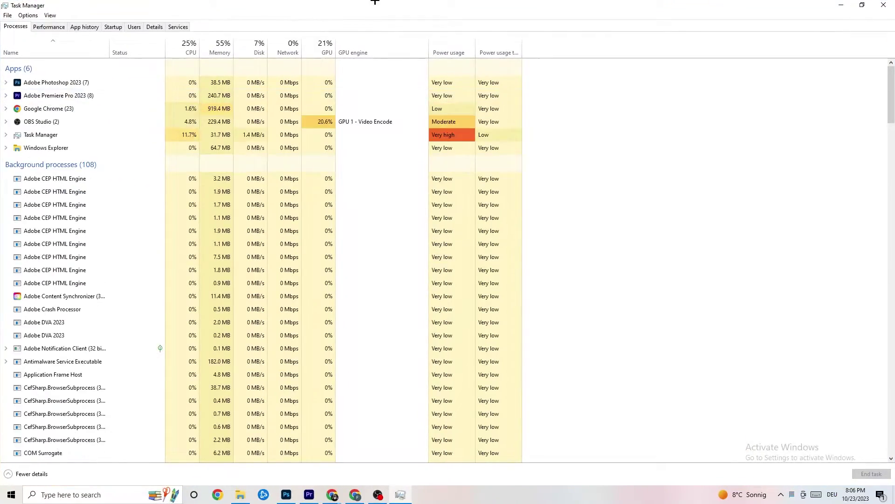
pyautogui.moveTo(375, 1); pyautogui.dragTo(386, 41)
# Step: Maximize Task Manager and end the Adobe Photoshop 2023 task
pyautogui.click(509, 44)
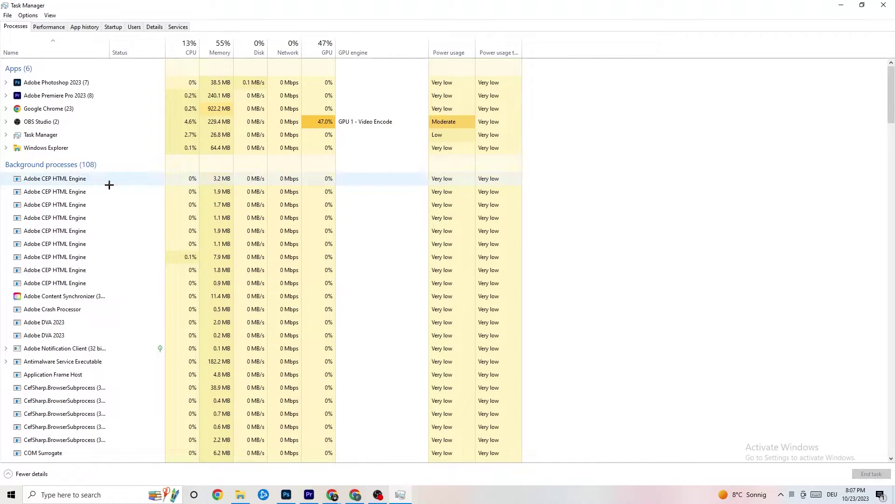
pyautogui.scroll(-4, 119, 247)
pyautogui.scroll(-12, 118, 247)
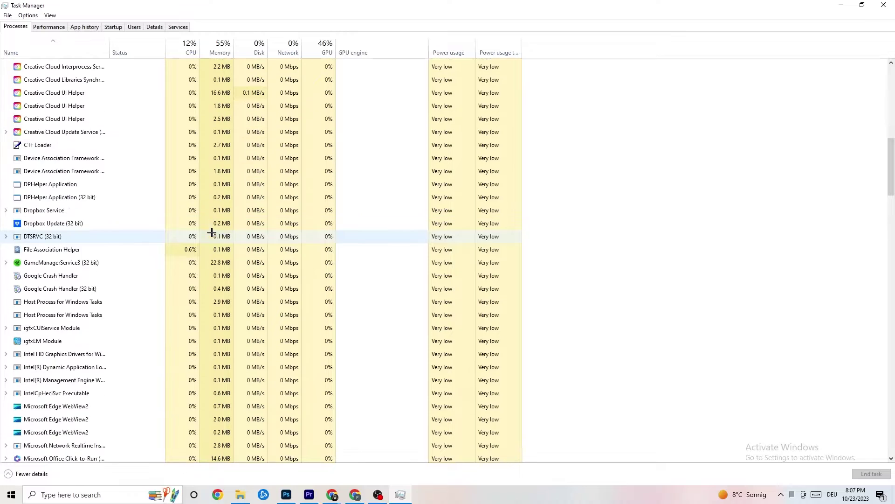
pyautogui.scroll(15, 246, 229)
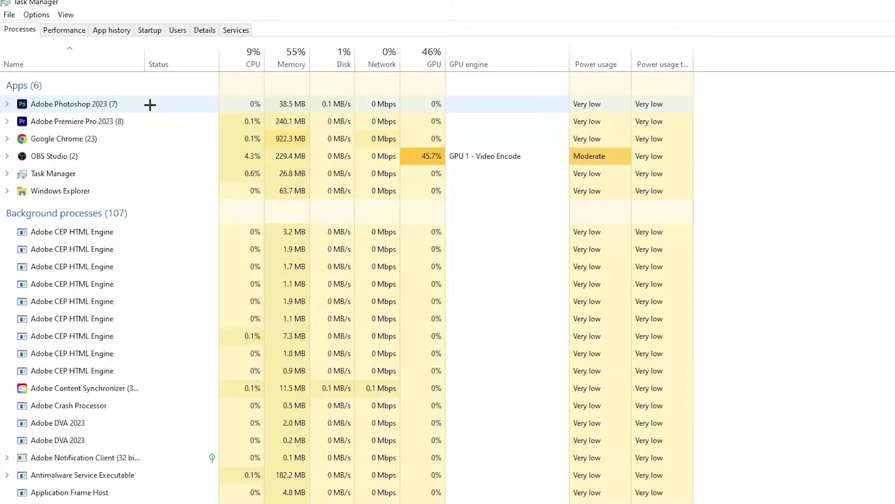
pyautogui.rightClick(305, 104)
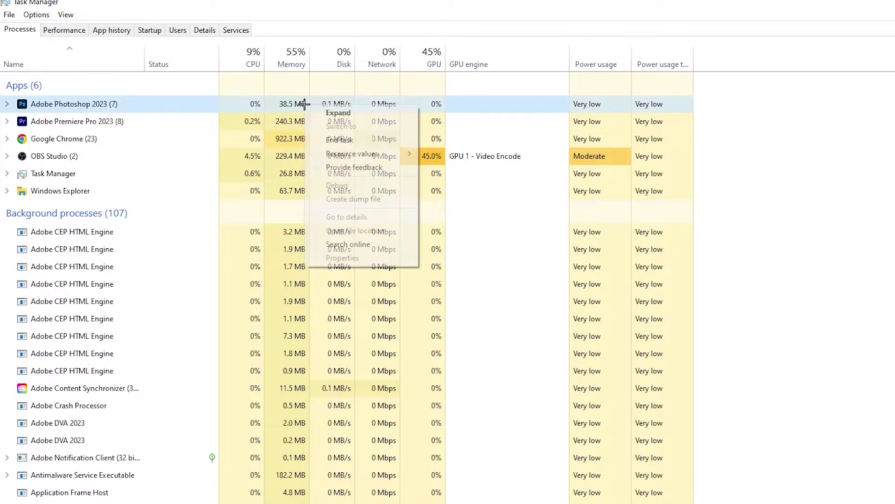
pyautogui.click(163, 109)
pyautogui.rightClick(163, 110)
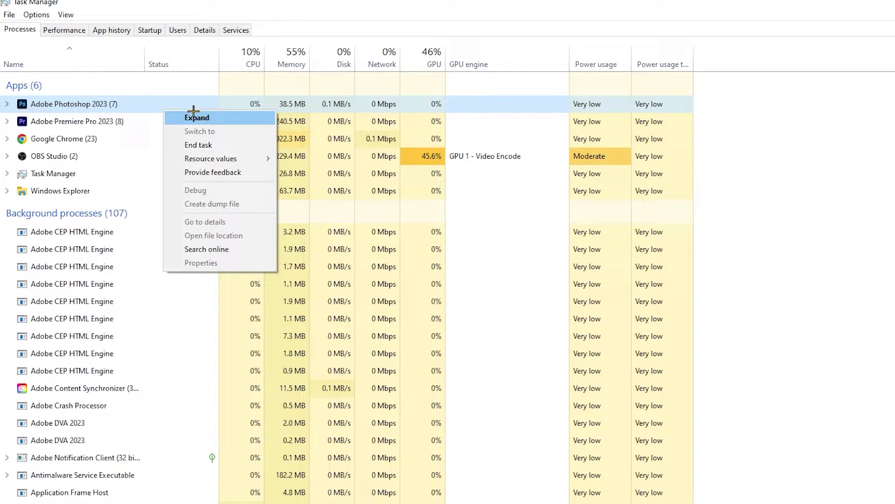
pyautogui.click(234, 143)
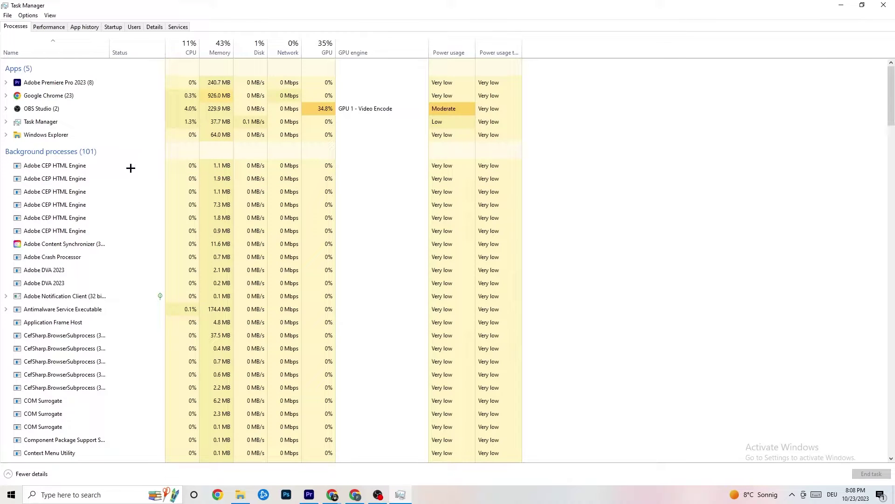
# Step: In the Details tab, check Adobe Premiere Pro's priority and leave it at Normal
pyautogui.click(157, 26)
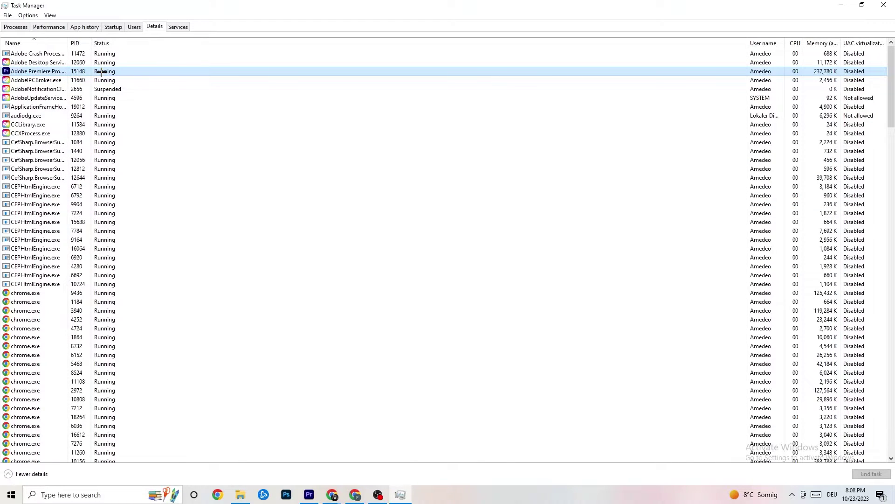
pyautogui.rightClick(101, 72)
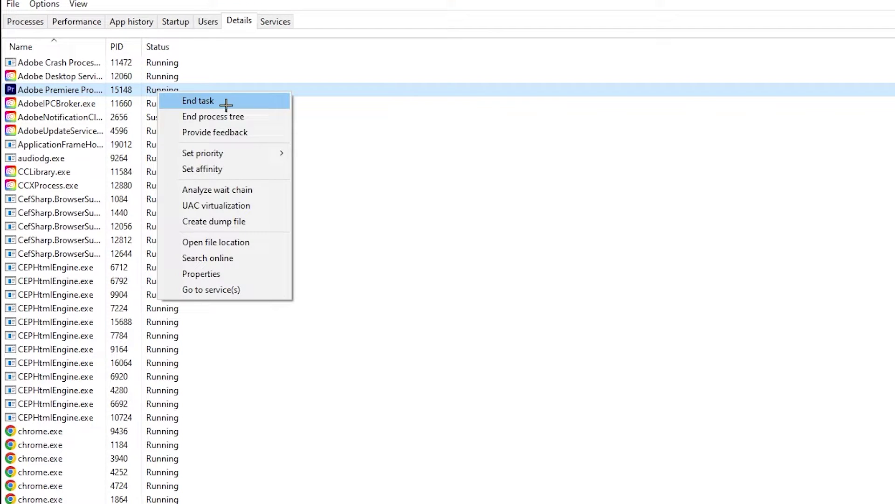
pyautogui.moveTo(244, 154)
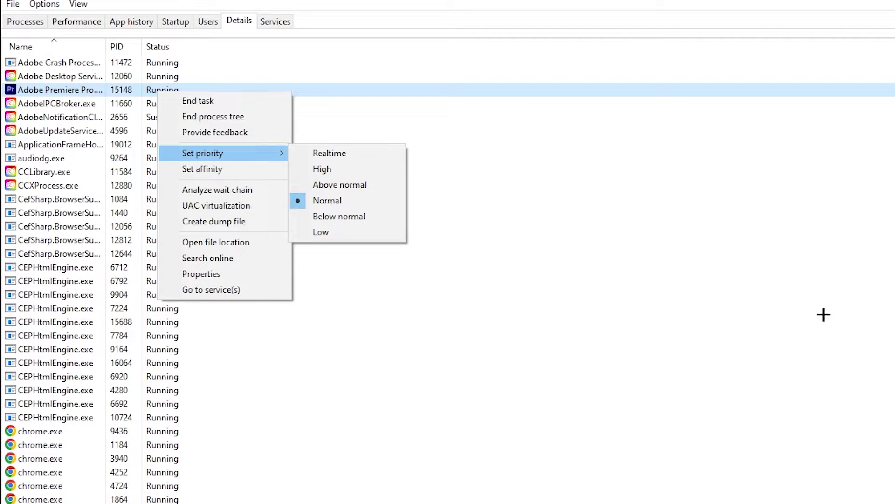
pyautogui.click(301, 62)
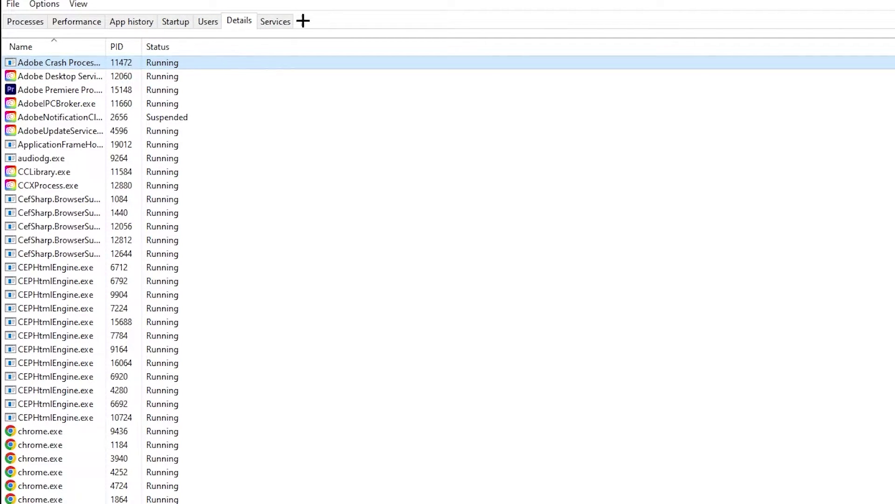
pyautogui.click(176, 21)
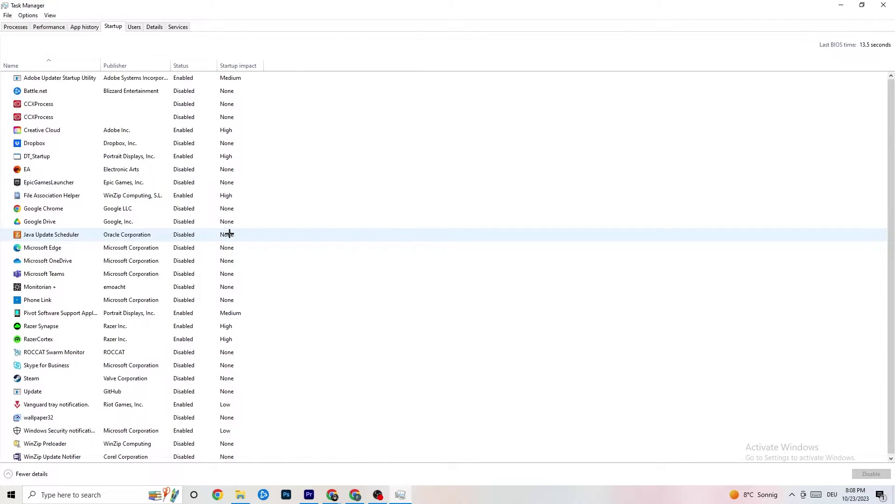
# Step: Inspect the Adobe Updater Startup Utility startup entry without changes, then close Task Manager
pyautogui.click(186, 82)
pyautogui.rightClick(193, 83)
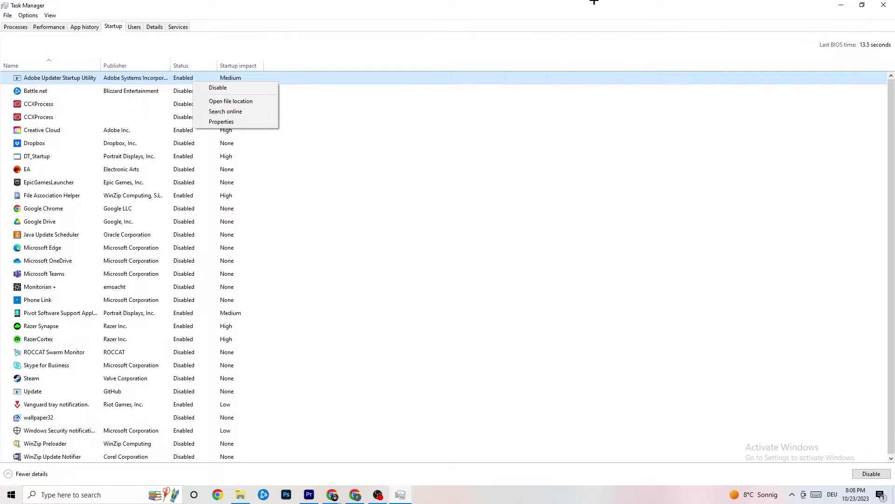
pyautogui.click(370, 15)
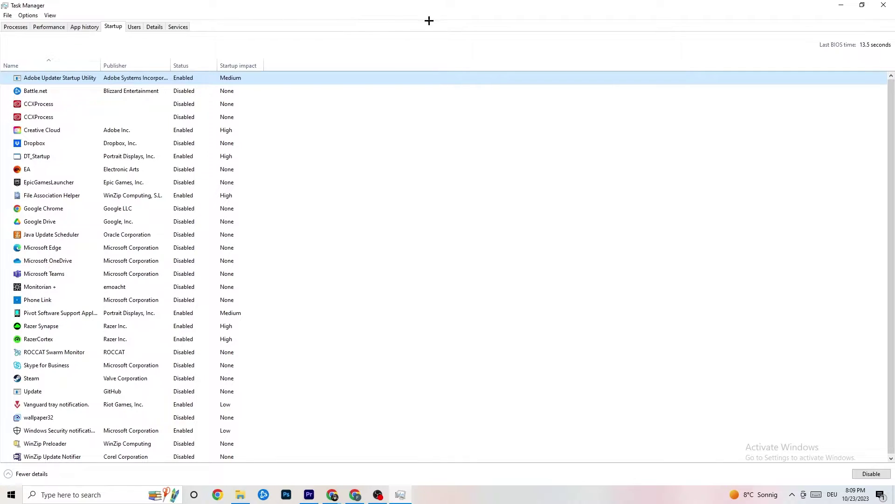
pyautogui.click(884, 4)
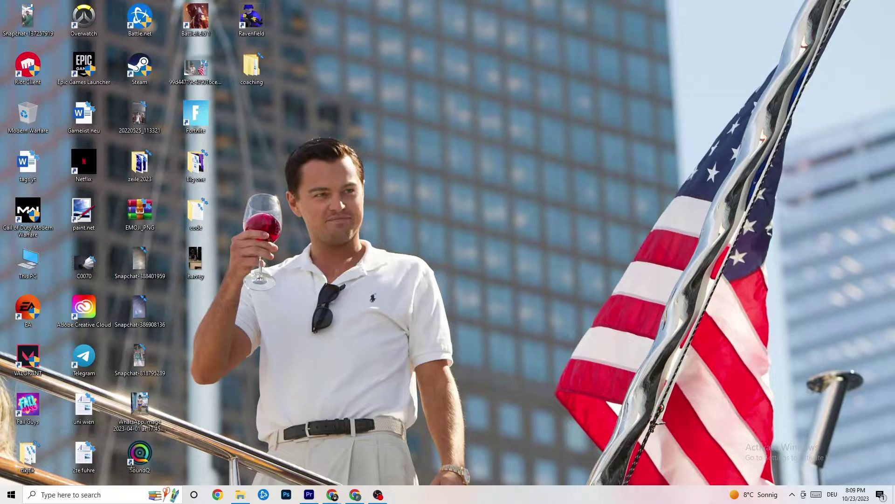
# Step: Open the System Display page in Windows Settings
pyautogui.click(11, 494)
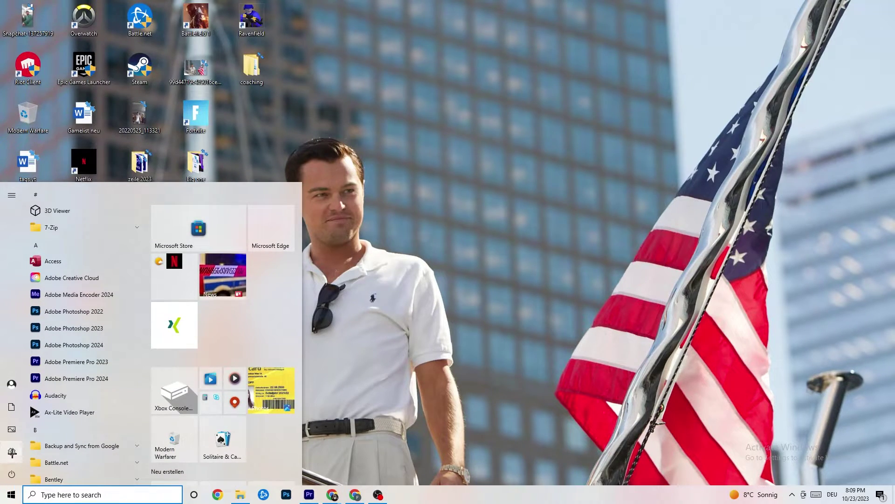
pyautogui.click(12, 452)
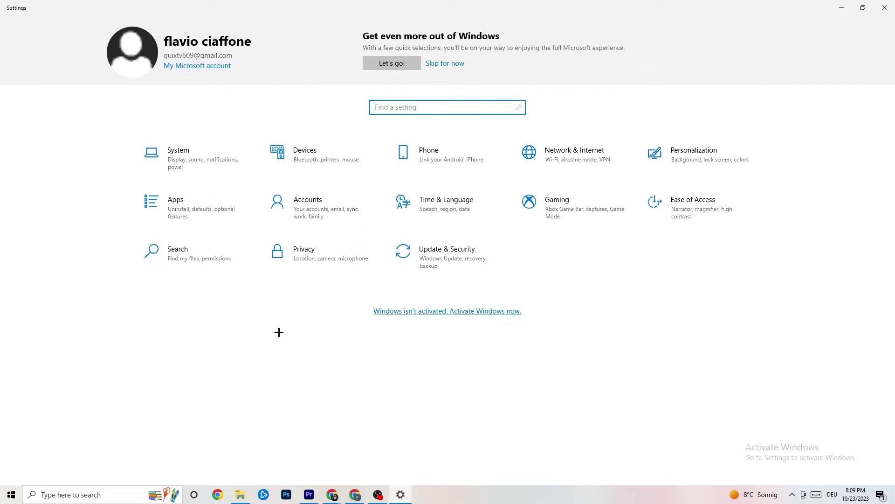
pyautogui.click(213, 166)
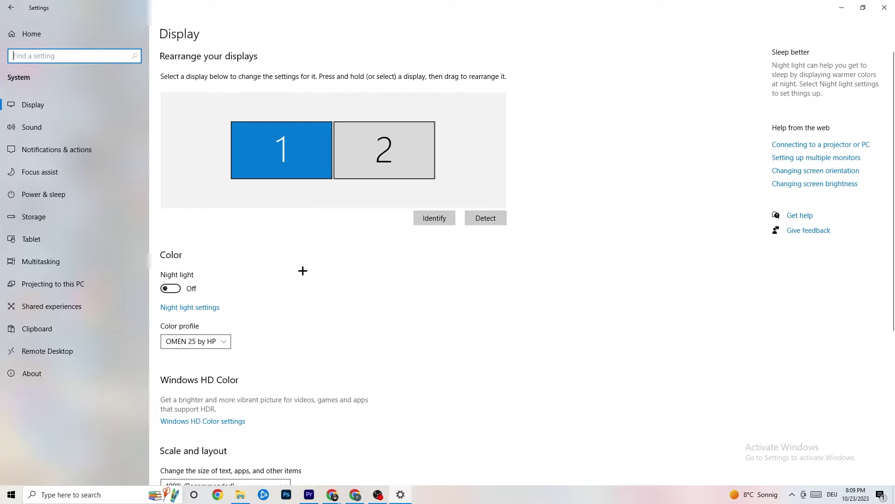
pyautogui.scroll(-2, 504, 177)
pyautogui.scroll(2, 503, 181)
pyautogui.scroll(-5, 358, 202)
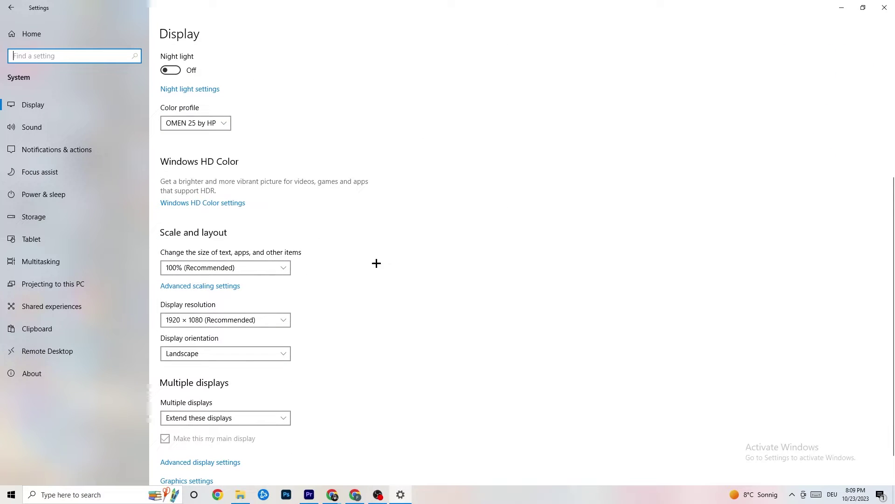
# Step: Keep display scaling at 100% and resolution at 1920 × 1080
pyautogui.click(283, 267)
pyautogui.click(279, 236)
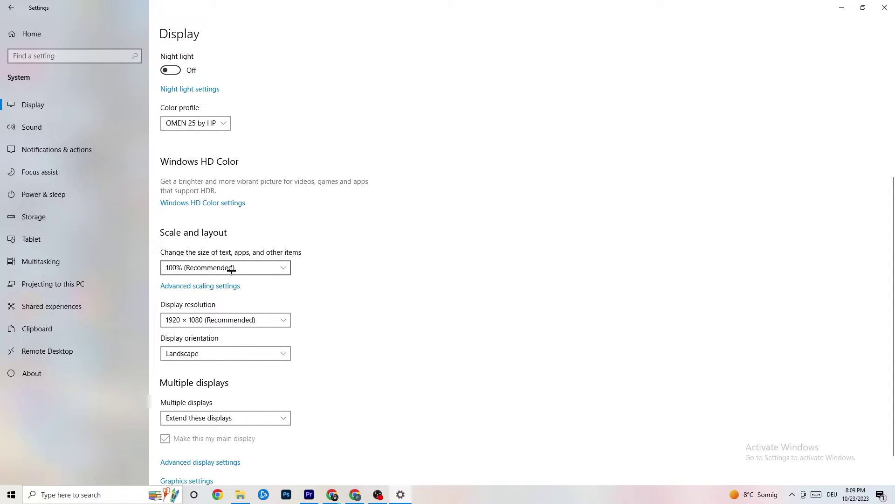
pyautogui.click(268, 324)
pyautogui.click(394, 278)
pyautogui.scroll(-2, 386, 254)
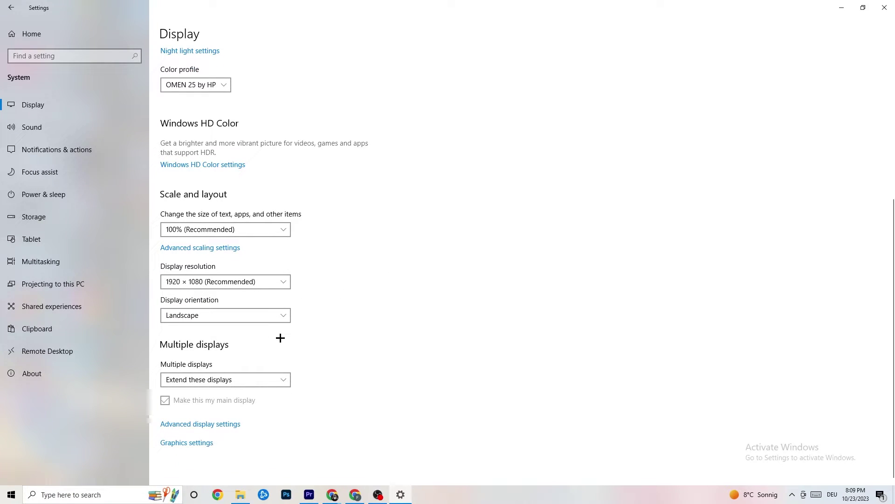
# Step: Review the power plans under Power & sleep, leaving Balanced selected, then close Power Options
pyautogui.click(88, 195)
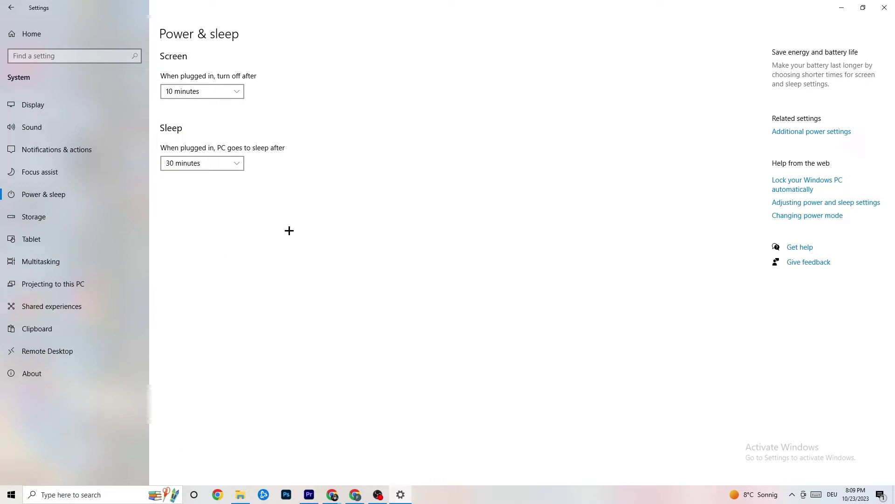
pyautogui.click(805, 132)
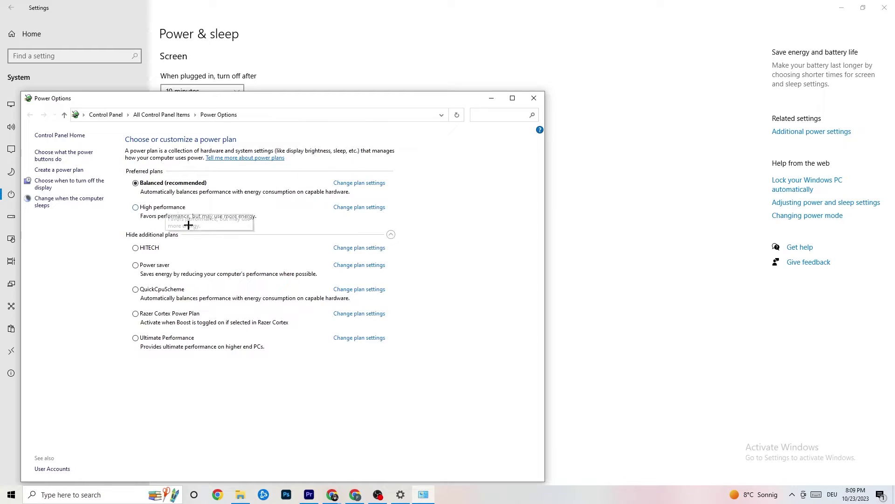
pyautogui.click(535, 99)
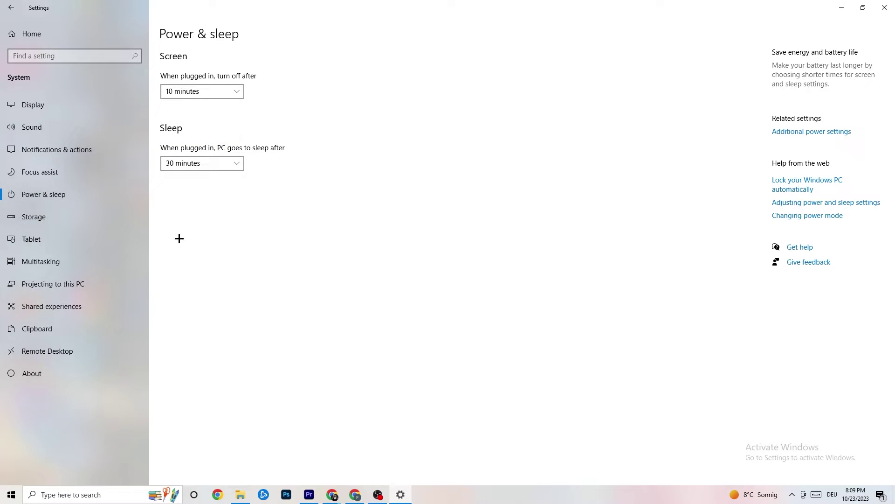
pyautogui.click(59, 222)
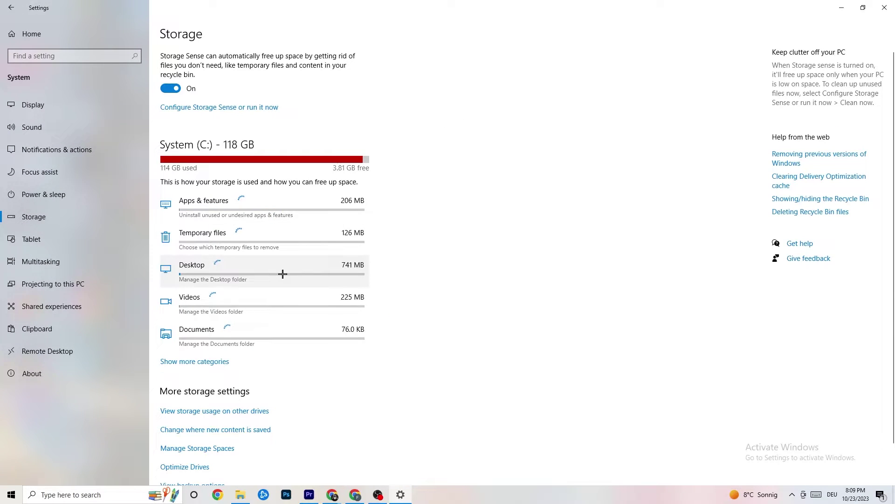
# Step: Set Run Storage Sense to Every week, then return to the Settings Home page
pyautogui.click(248, 111)
pyautogui.click(112, 135)
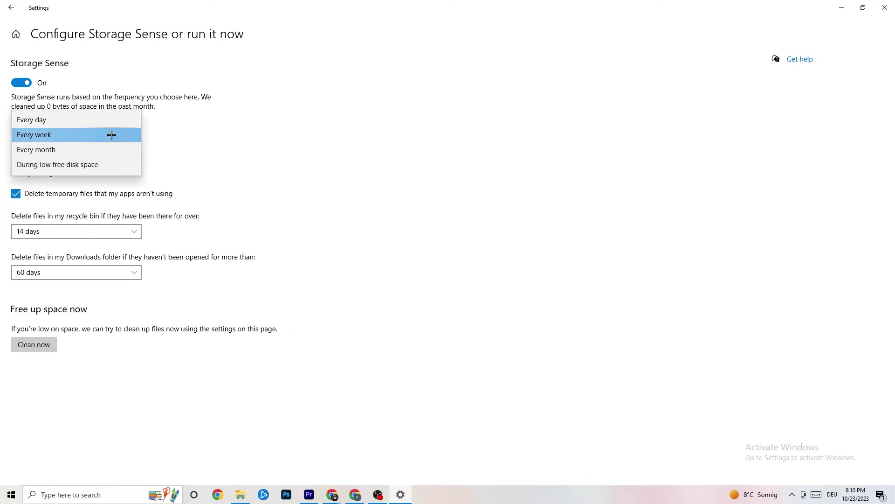
pyautogui.click(272, 133)
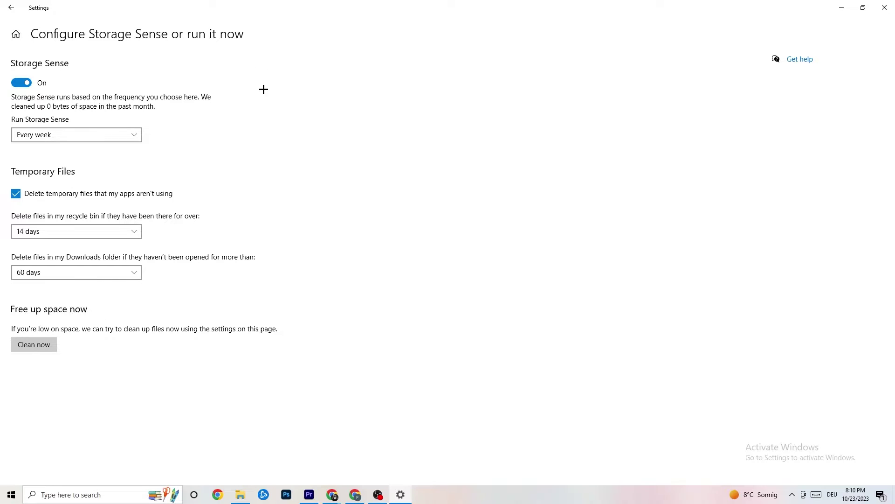
pyautogui.click(14, 10)
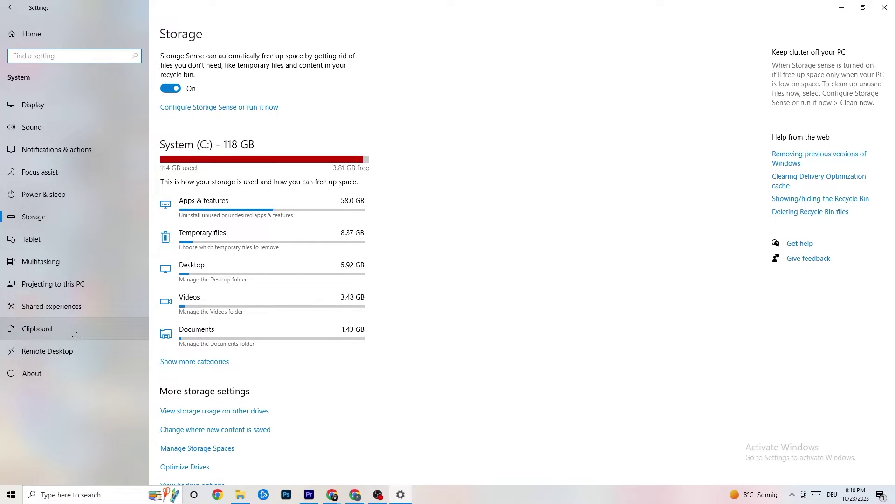
pyautogui.click(12, 34)
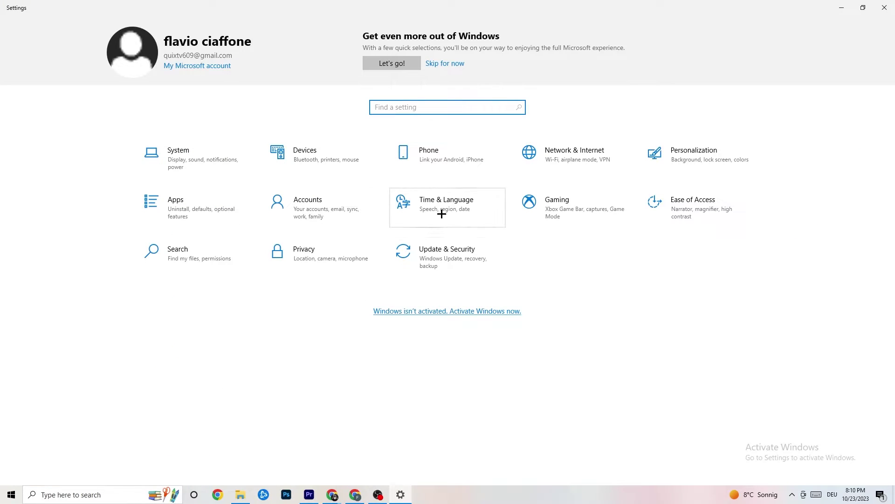
# Step: Review the Xbox Game Bar, Captures and Game Mode pages, confirming Game Mode is on
pyautogui.click(583, 220)
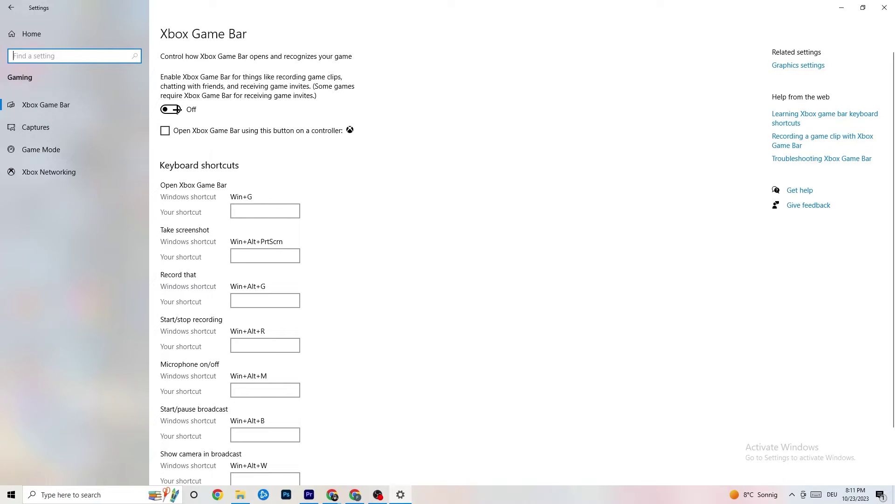
pyautogui.click(84, 128)
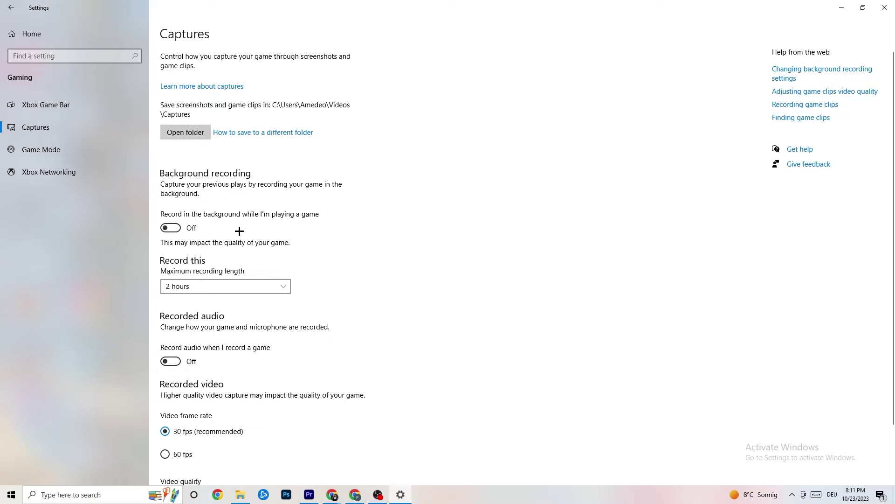
pyautogui.scroll(-2, 310, 197)
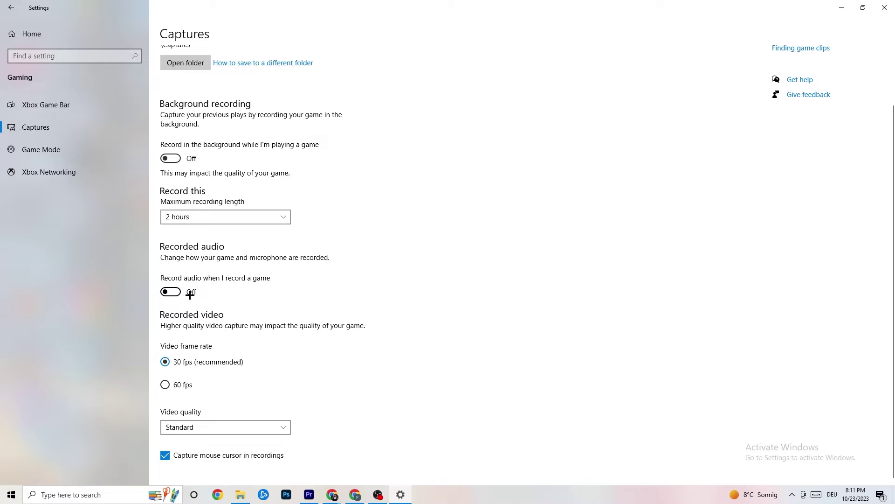
pyautogui.click(59, 147)
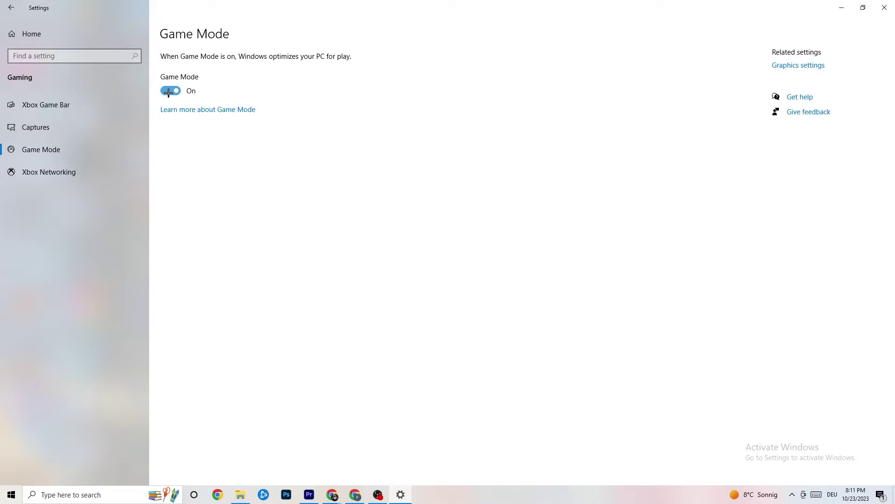
pyautogui.click(14, 6)
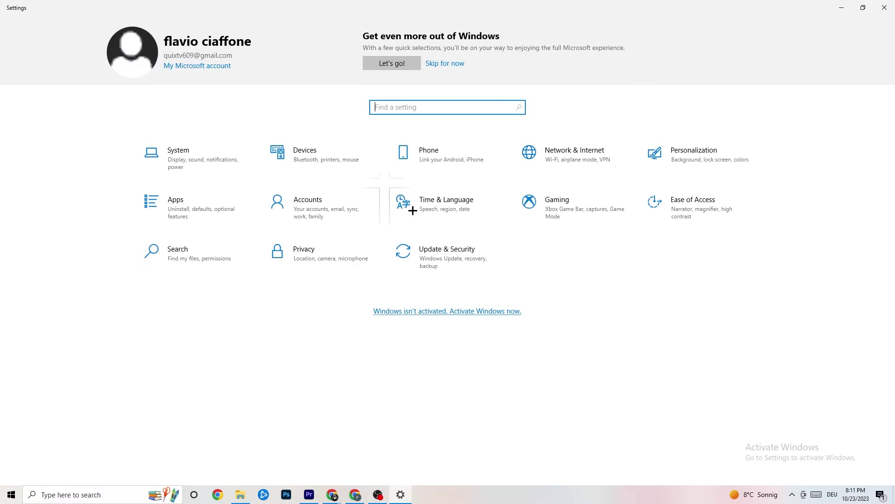
# Step: Review Windows Update and Troubleshoot under Update & Security, then close Settings
pyautogui.click(454, 252)
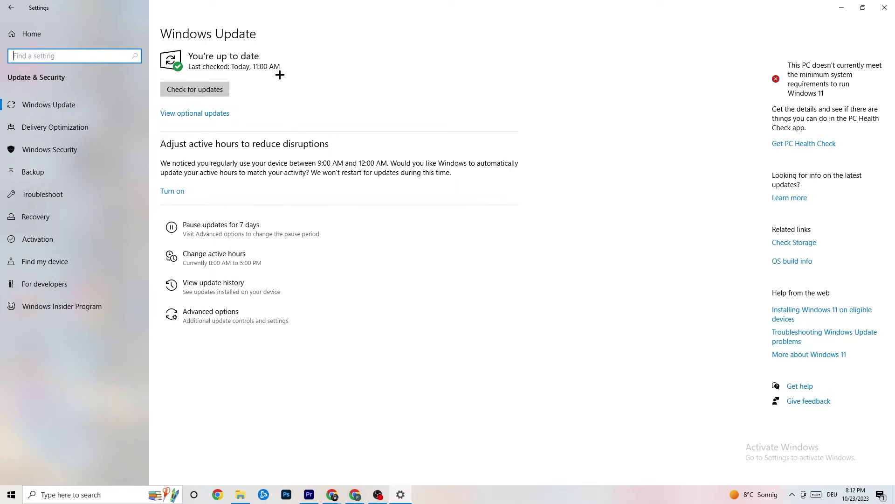
pyautogui.click(107, 105)
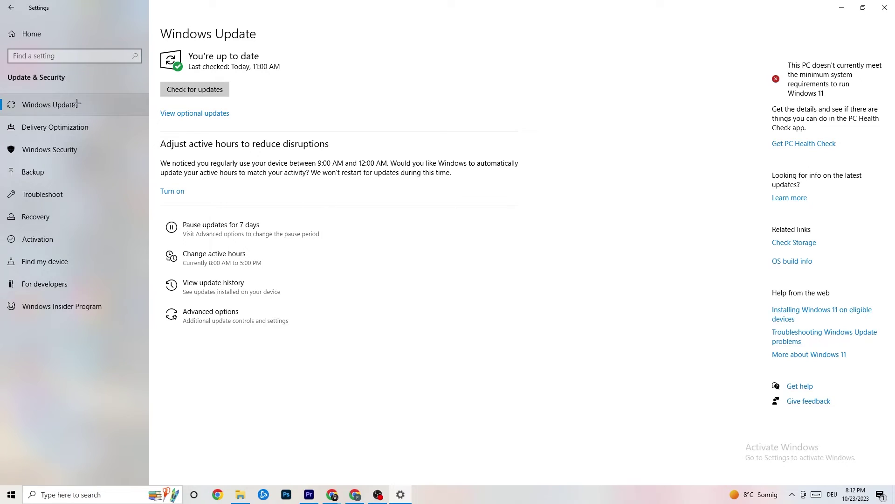
pyautogui.click(49, 191)
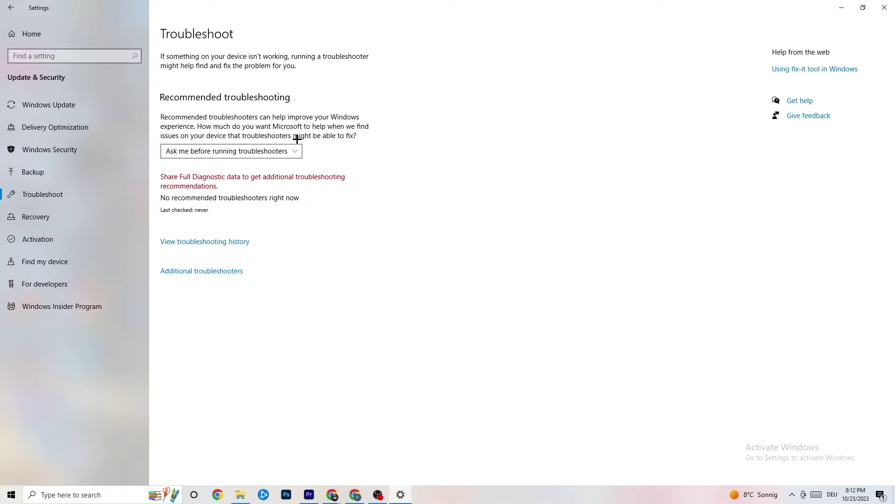
pyautogui.click(886, 6)
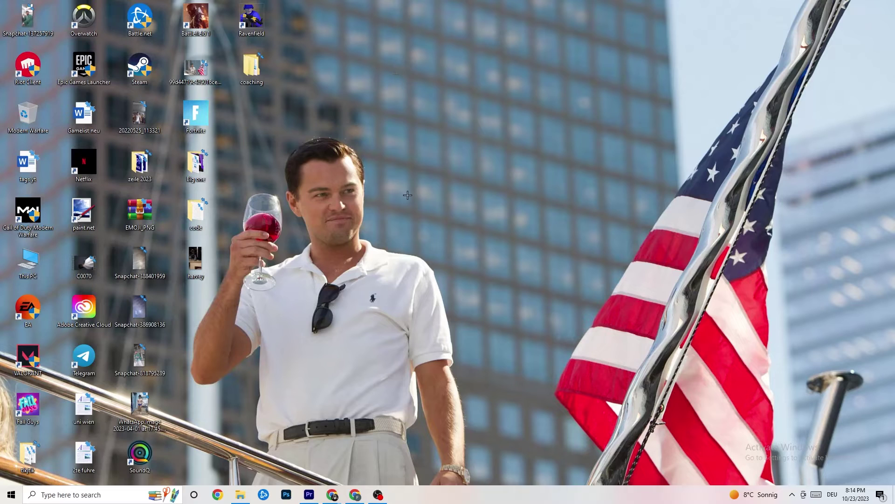
# Step: Launch NVIDIA Control Panel from the desktop menu, leaving image settings on Let the 3D application decide
pyautogui.rightClick(401, 120)
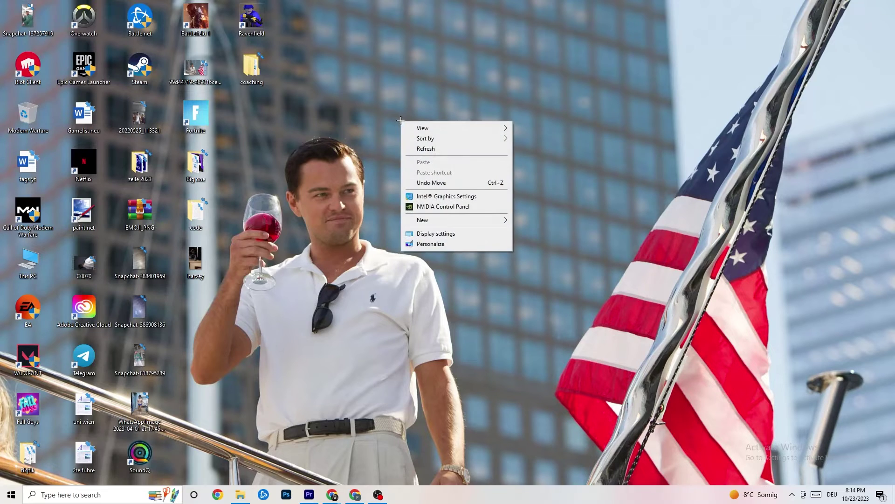
pyautogui.click(434, 206)
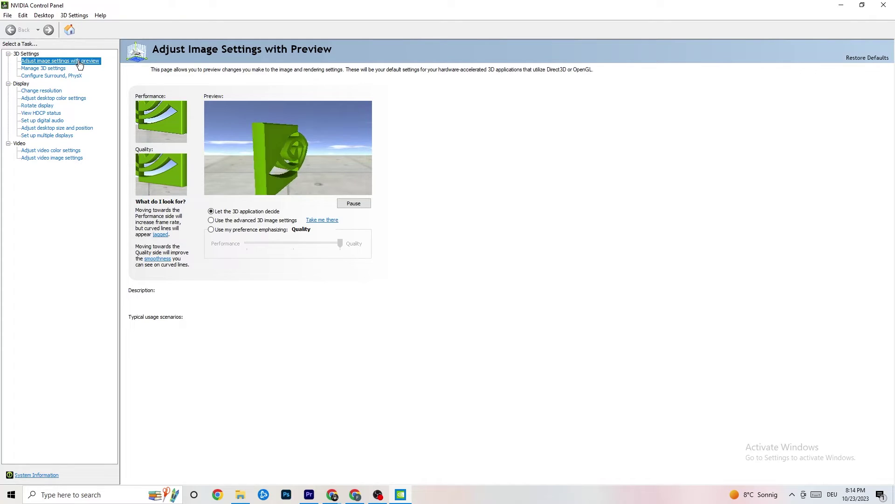
pyautogui.moveTo(233, 213)
pyautogui.moveTo(292, 240)
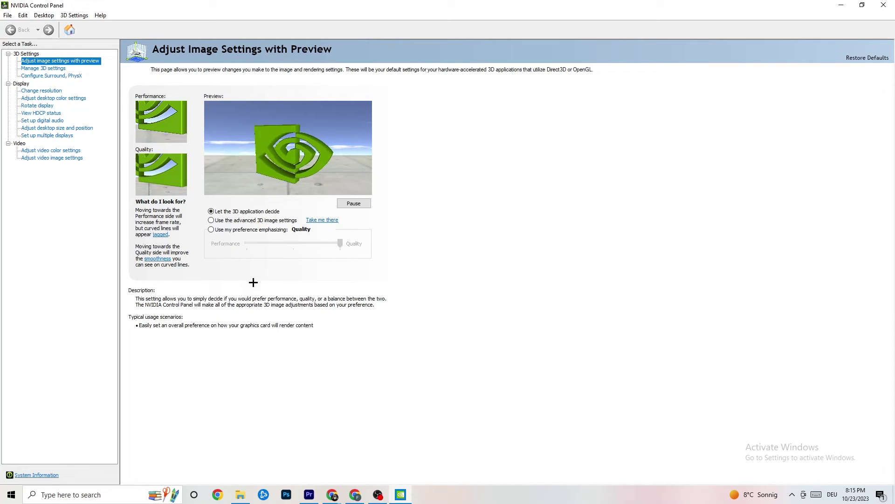
# Step: Confirm the Change resolution page shows 1920 × 1080 (native) at 60Hz
pyautogui.click(39, 92)
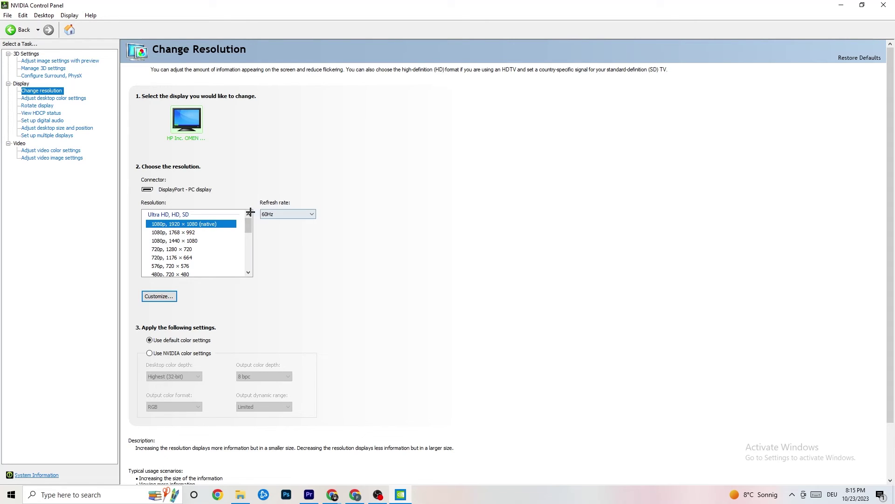
pyautogui.moveTo(249, 226)
pyautogui.mouseDown()
pyautogui.moveTo(249, 235)
pyautogui.moveTo(249, 209)
pyautogui.mouseUp()
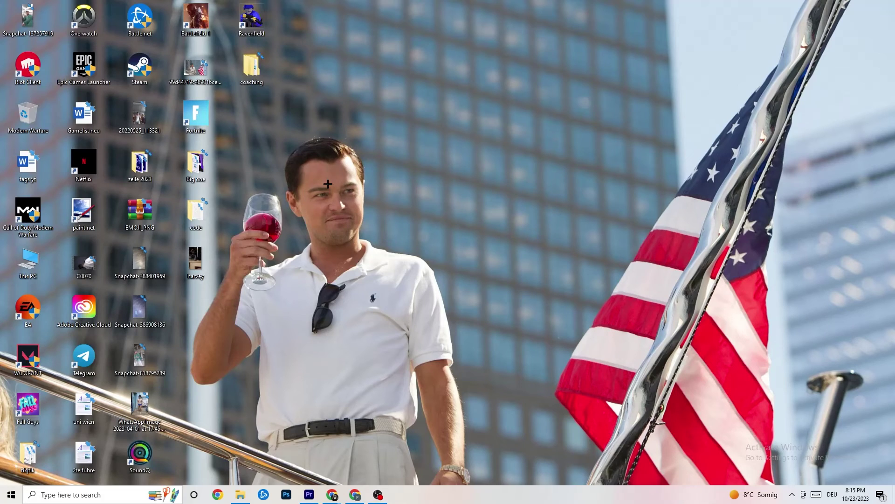
pyautogui.click(11, 494)
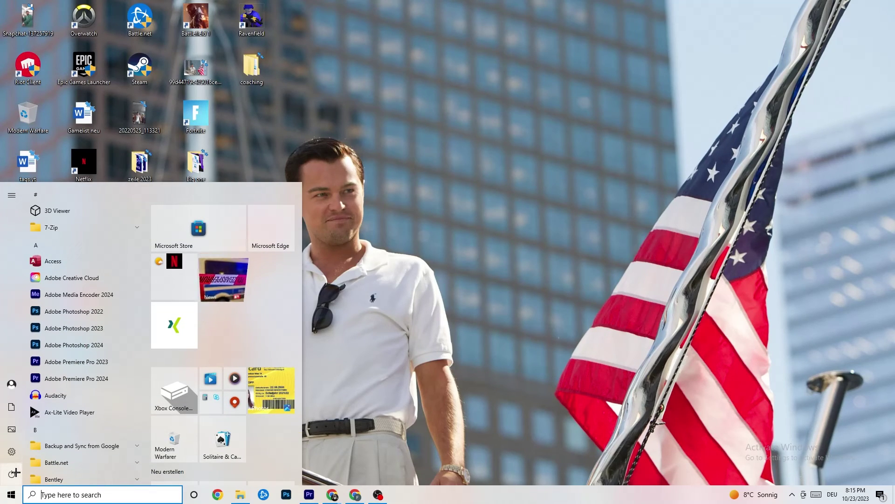
pyautogui.click(36, 474)
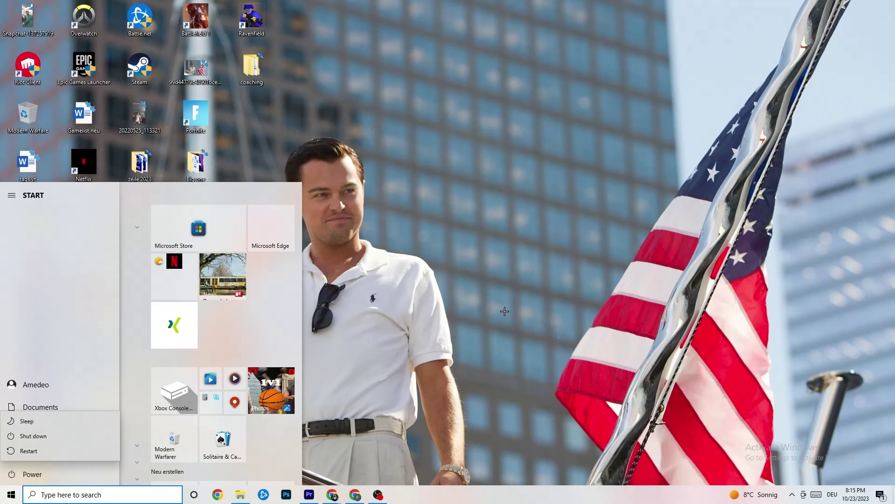
pyautogui.click(466, 120)
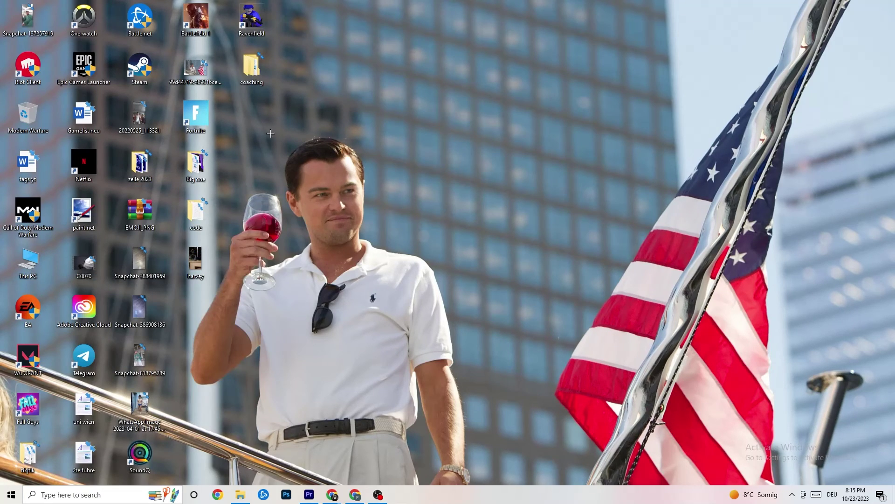